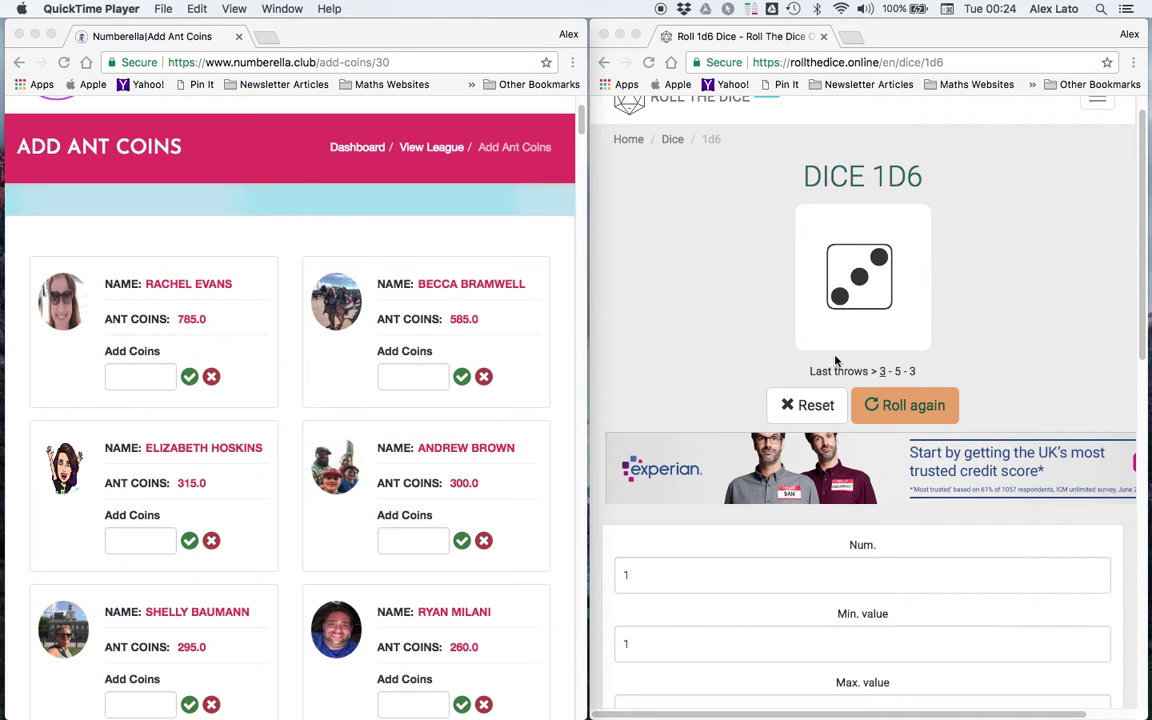
# Roll the six-sided die four times on the Roll The Dice page
pyautogui.click(912, 408)
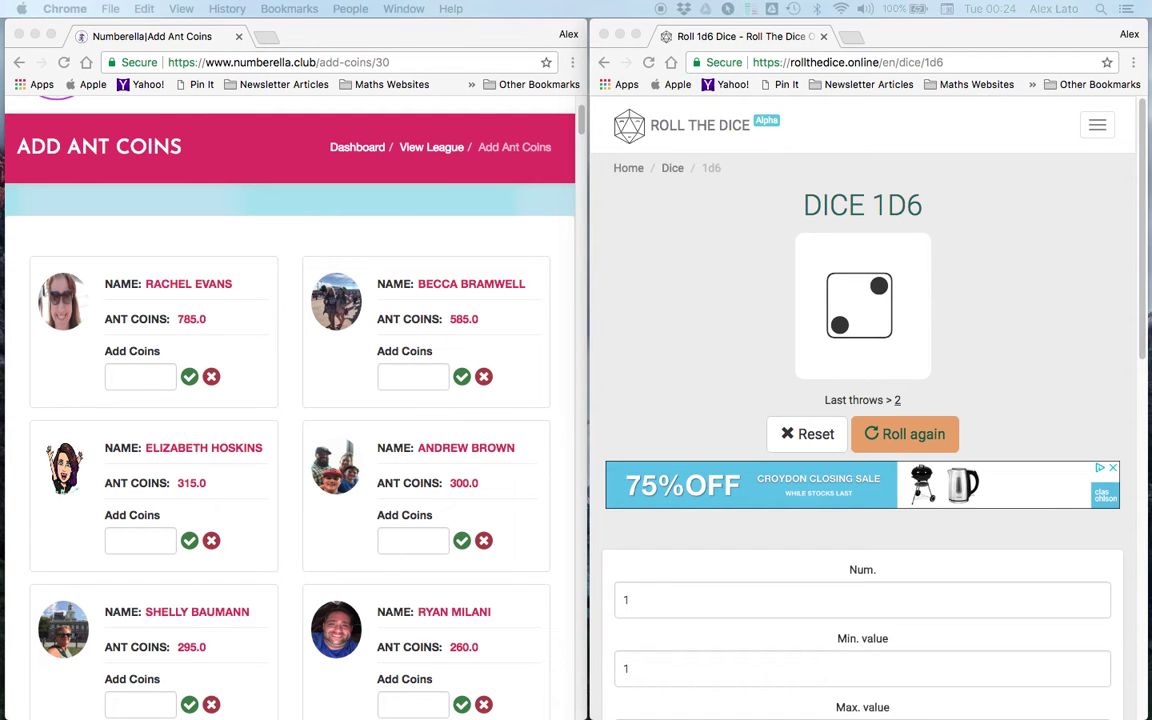
pyautogui.click(898, 435)
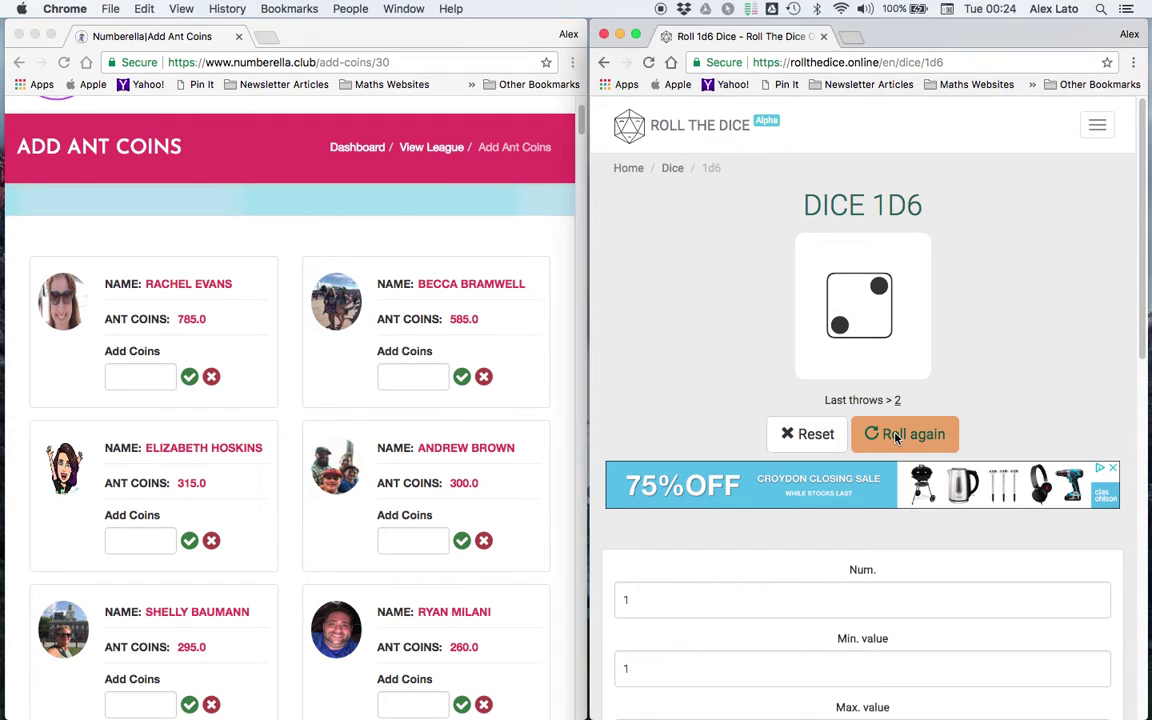
pyautogui.click(889, 436)
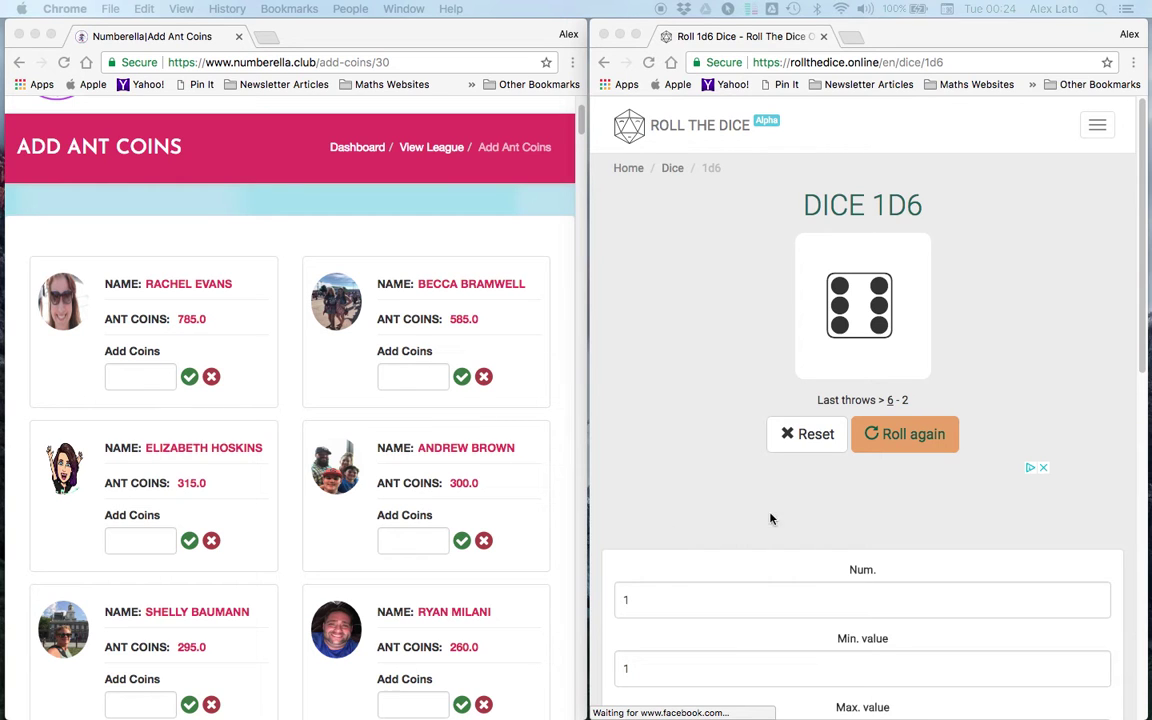
pyautogui.click(902, 439)
pyautogui.click(898, 437)
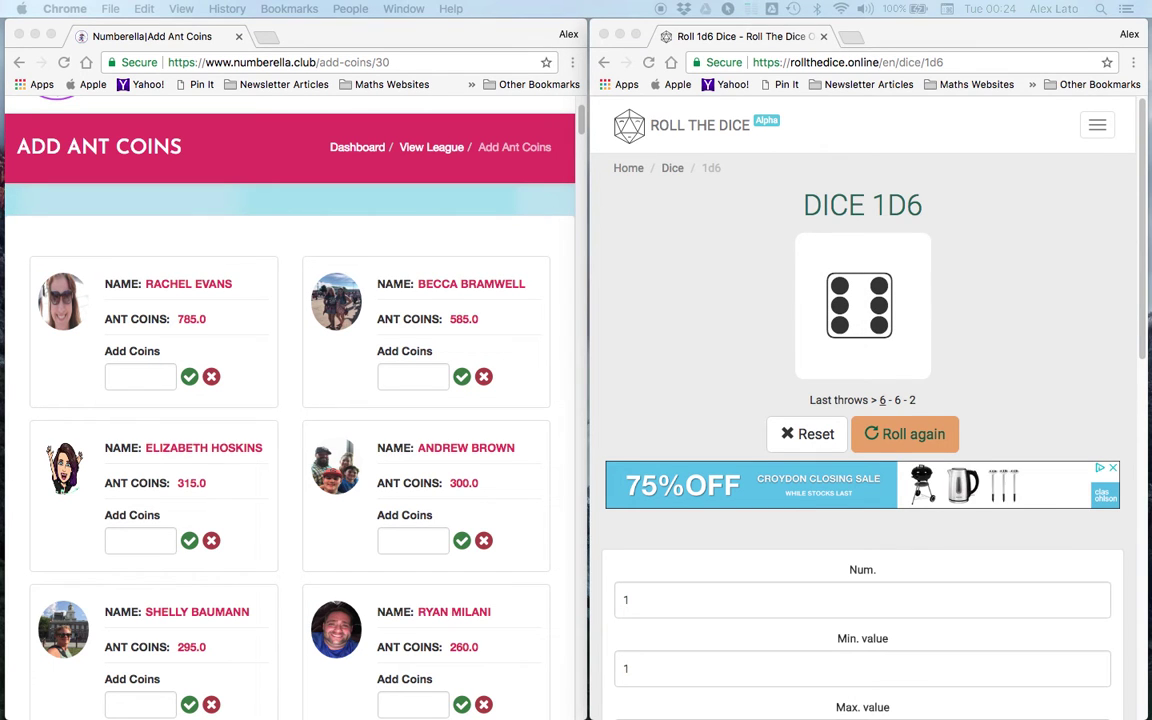
pyautogui.click(903, 435)
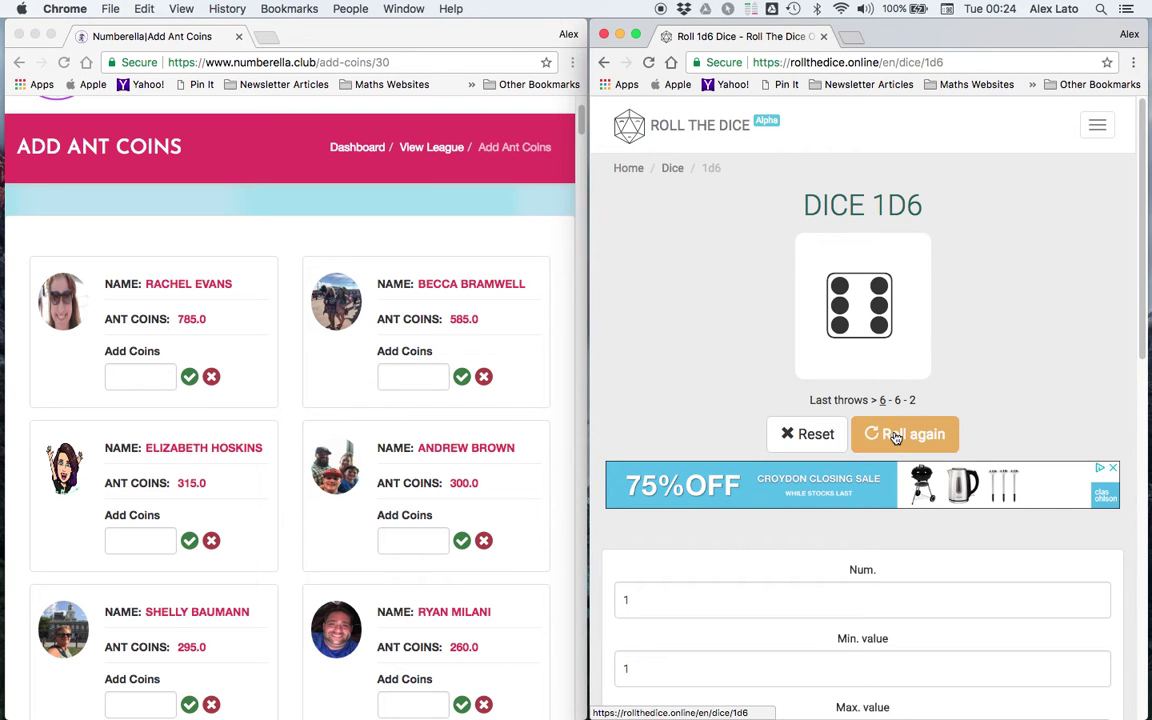
pyautogui.click(897, 436)
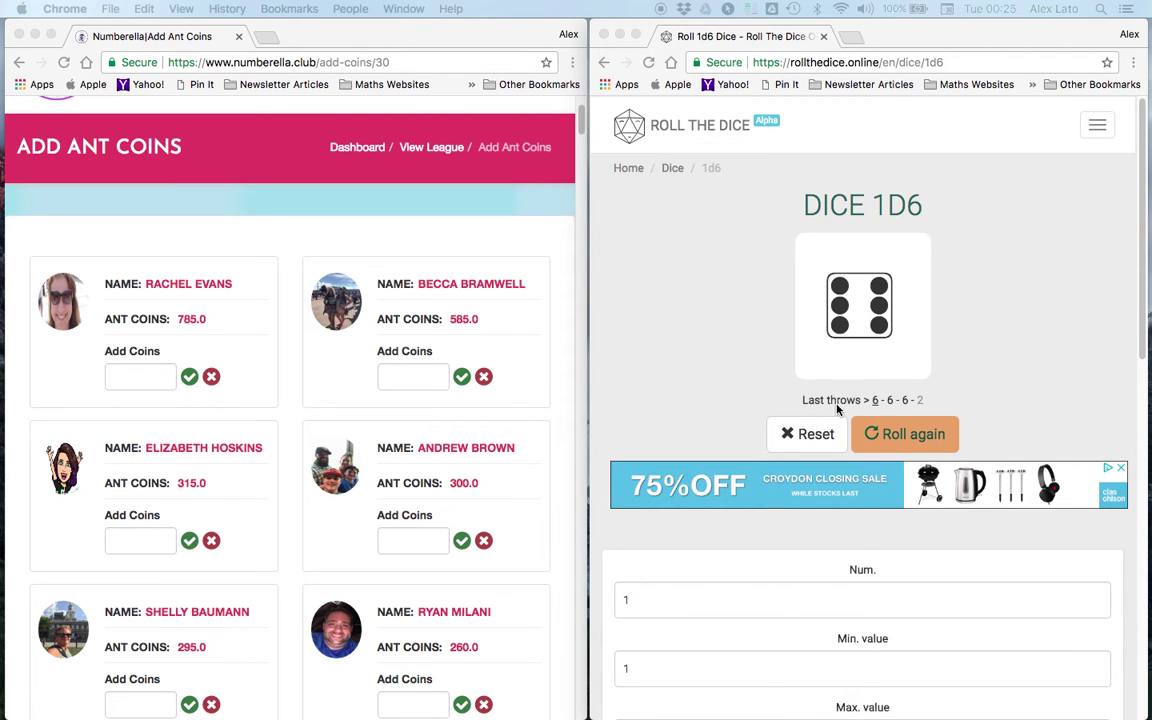
# Follow the players at the start of the Add Ant Coins list while rolling the die two more times
pyautogui.scroll(-1, 483, 462)
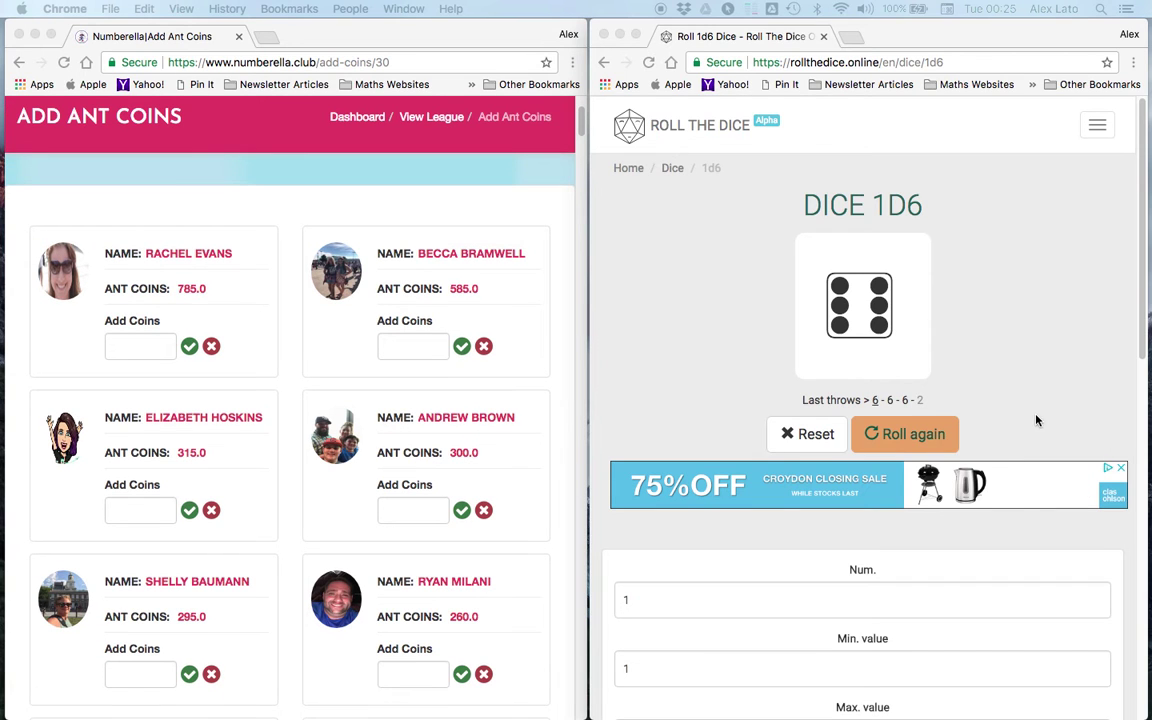
pyautogui.click(892, 433)
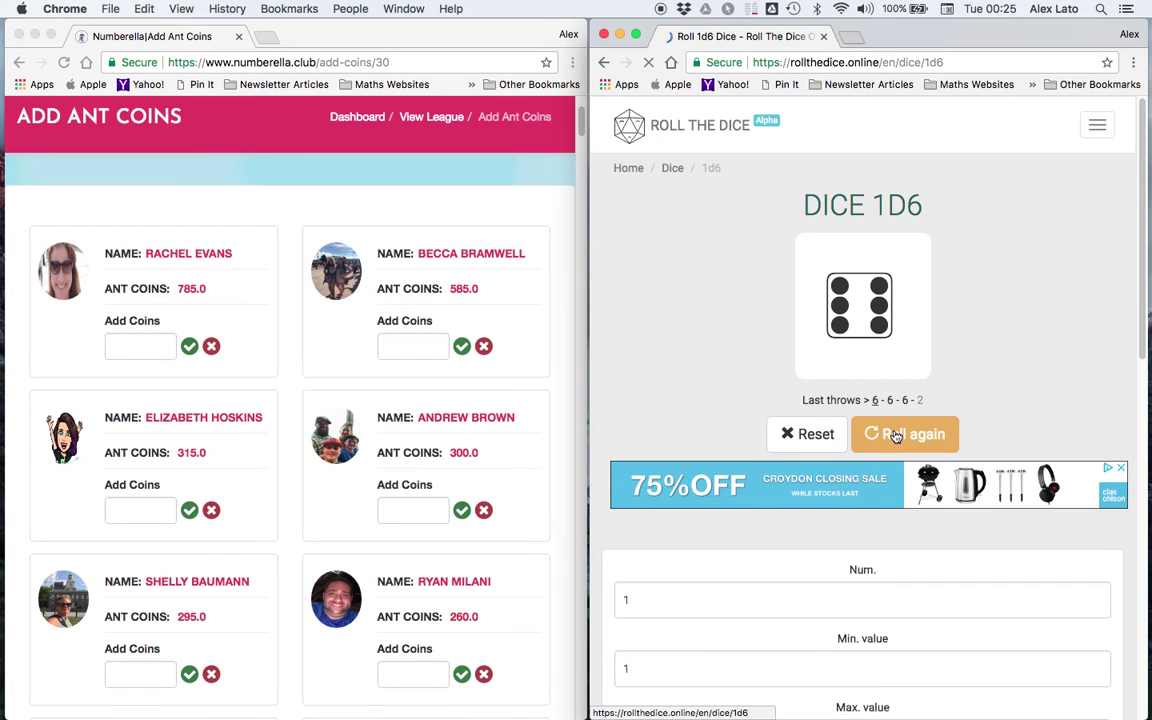
pyautogui.click(897, 435)
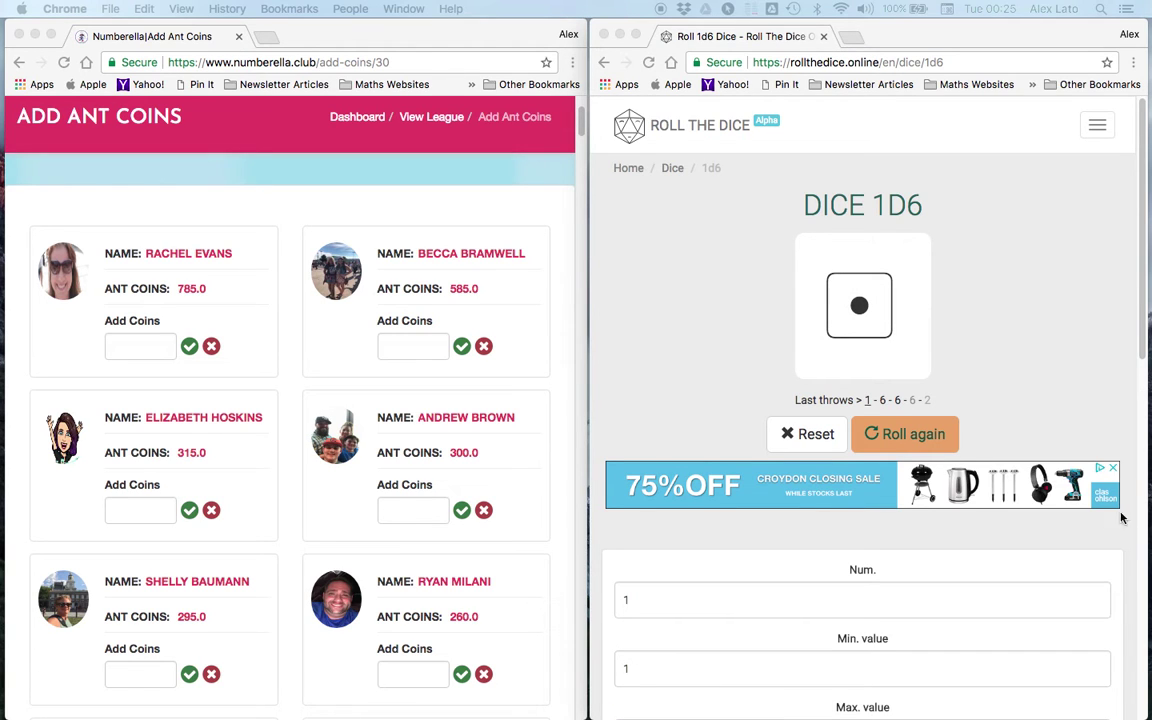
pyautogui.scroll(-1, 433, 500)
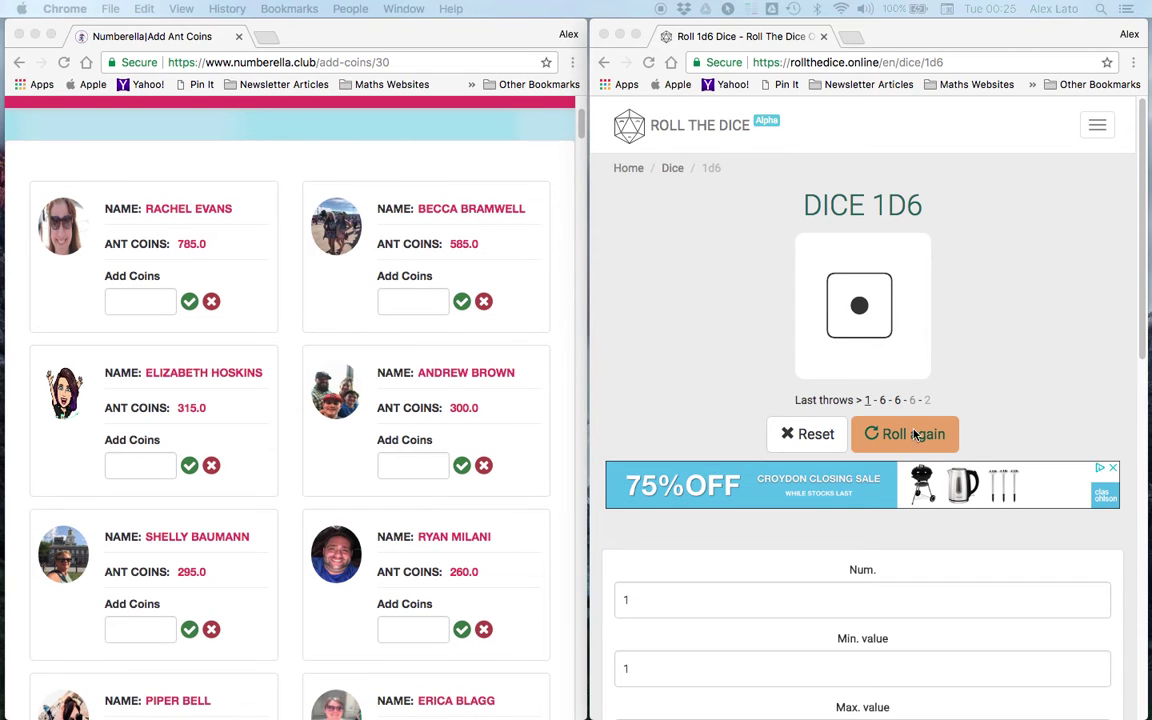
pyautogui.click(902, 436)
pyautogui.click(899, 436)
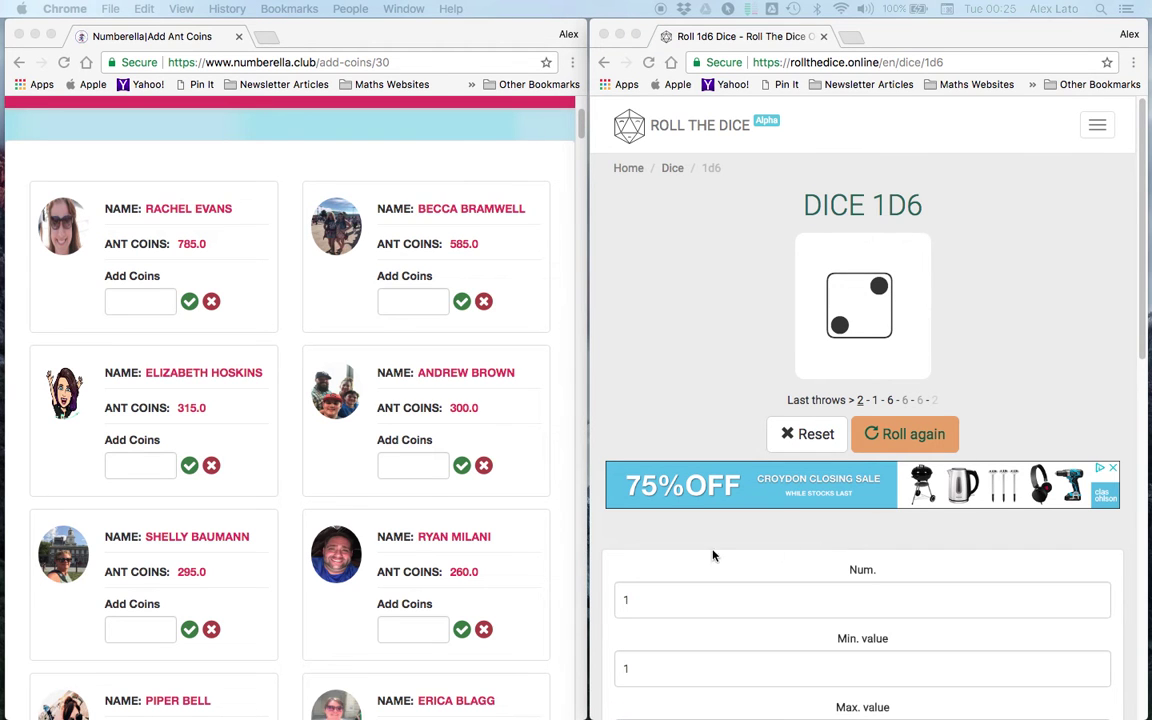
# Go through the league list down to the players with 180 ant coins, rolling the die two more times
pyautogui.scroll(-3, 430, 501)
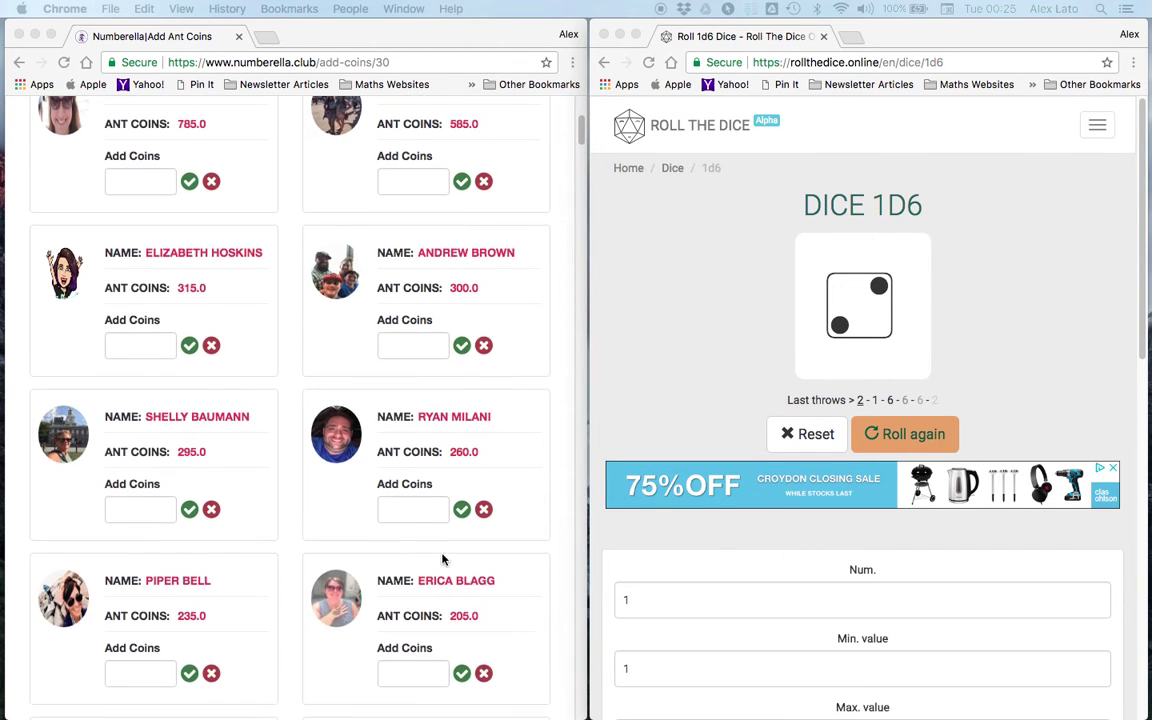
pyautogui.scroll(-2, 443, 560)
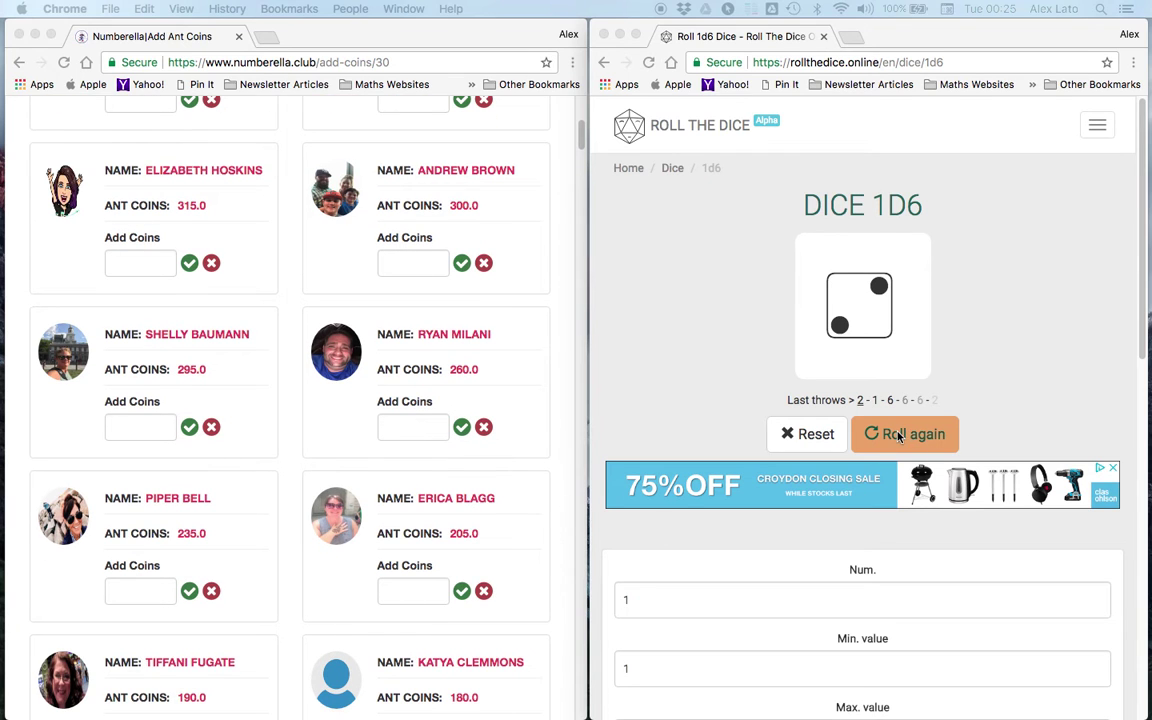
pyautogui.click(899, 435)
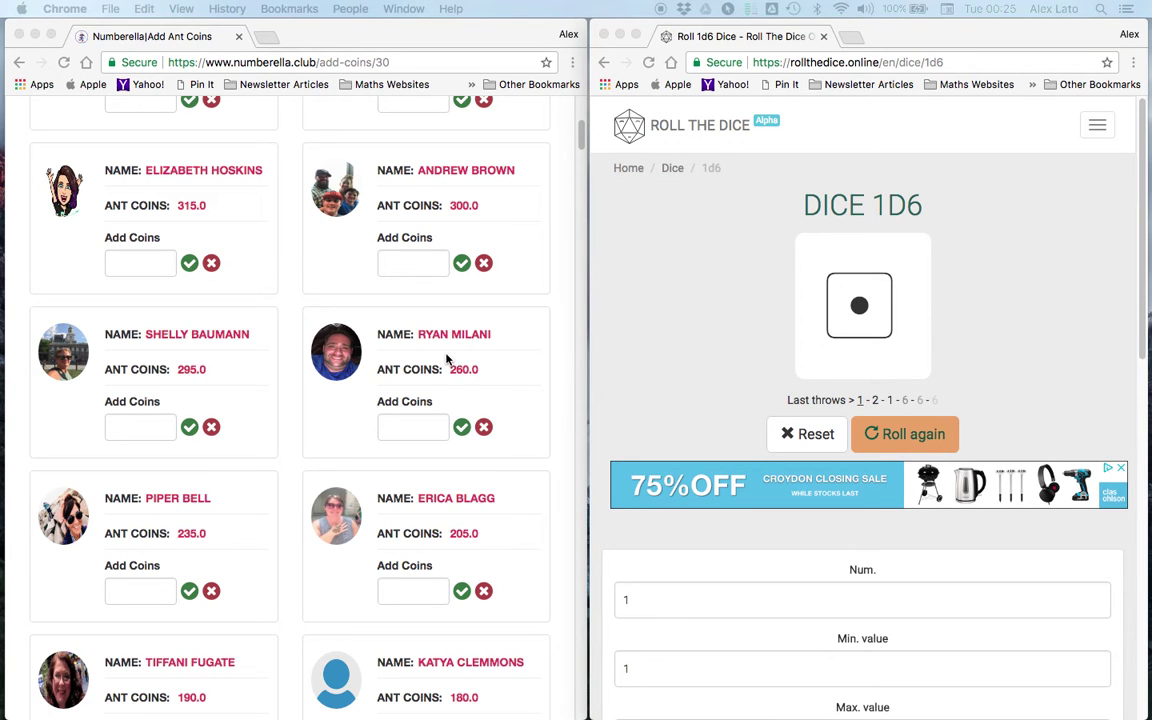
pyautogui.scroll(-1, 452, 365)
pyautogui.scroll(-1, 484, 403)
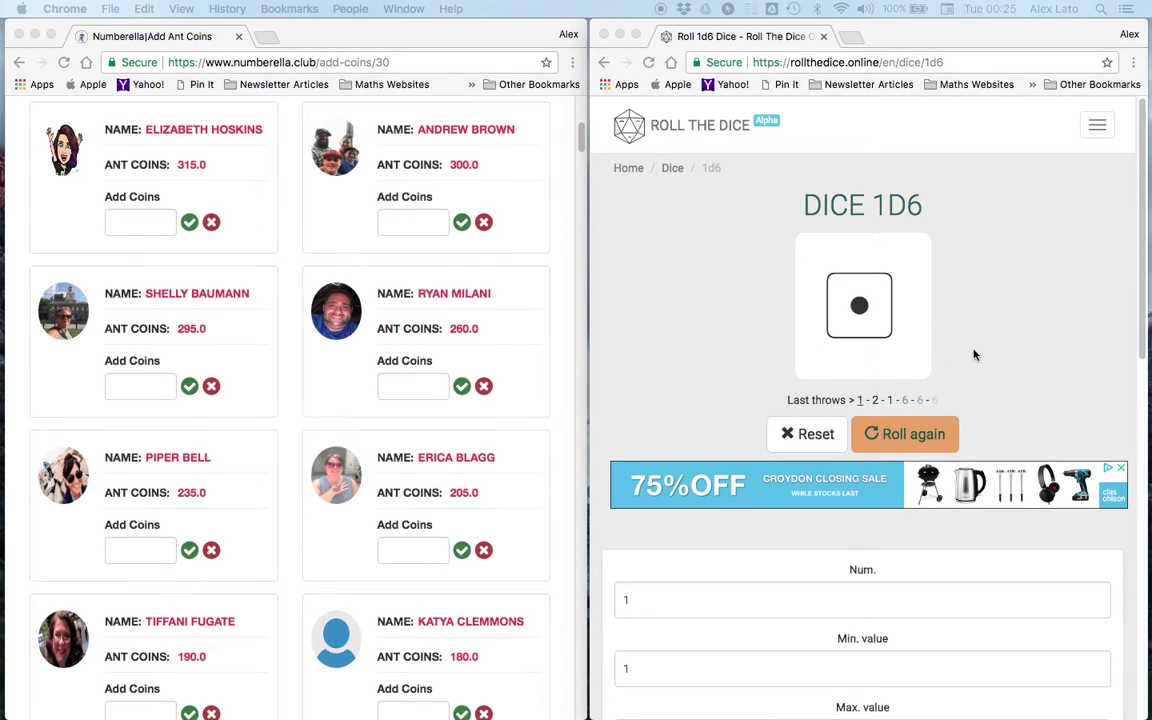
pyautogui.click(901, 437)
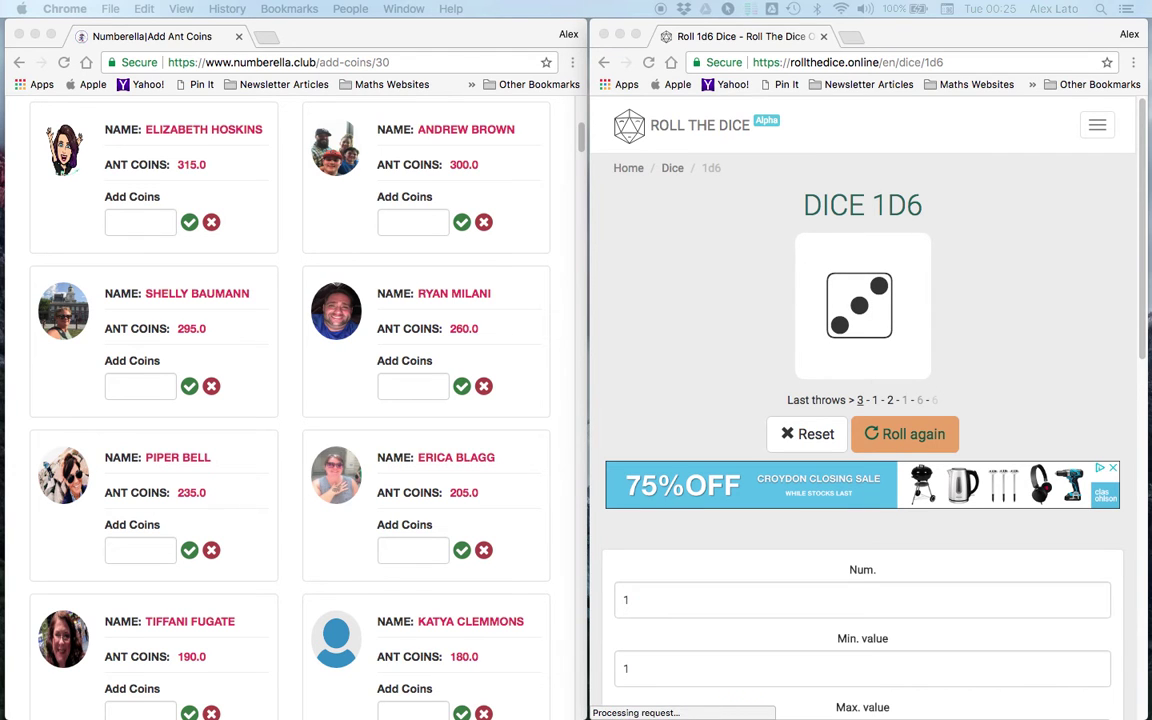
# Continue through the league list to the player with 150 ant coins, rolling the die two more times
pyautogui.scroll(-3, 440, 382)
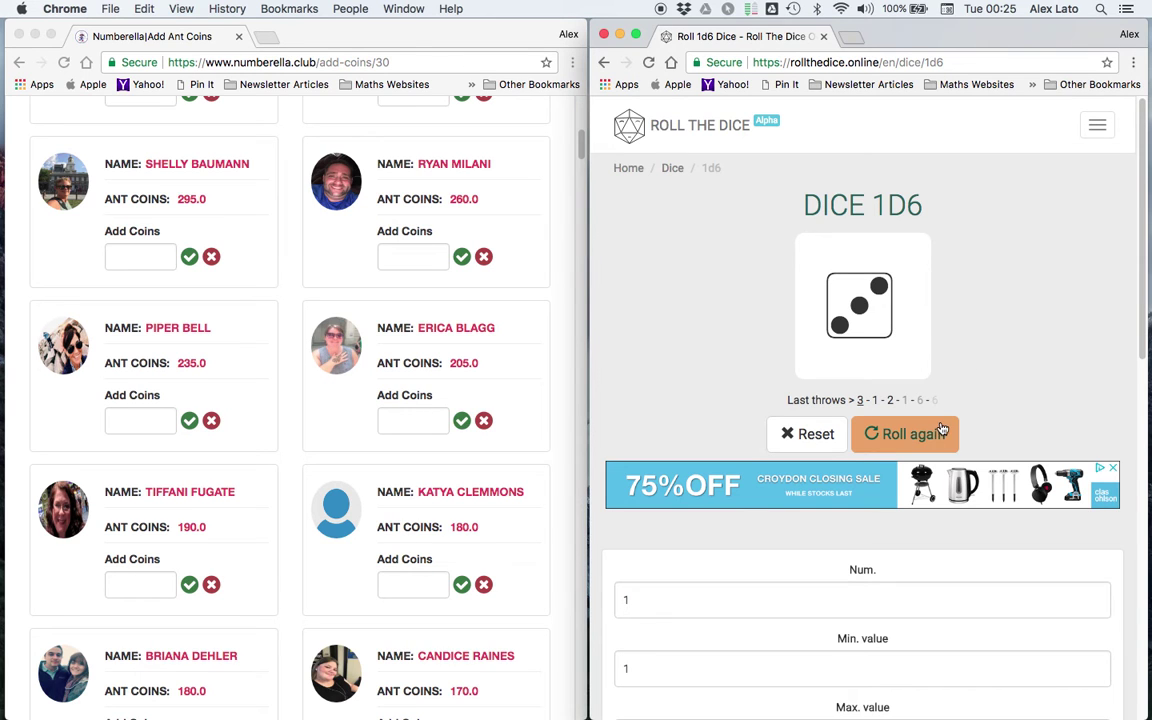
pyautogui.click(900, 433)
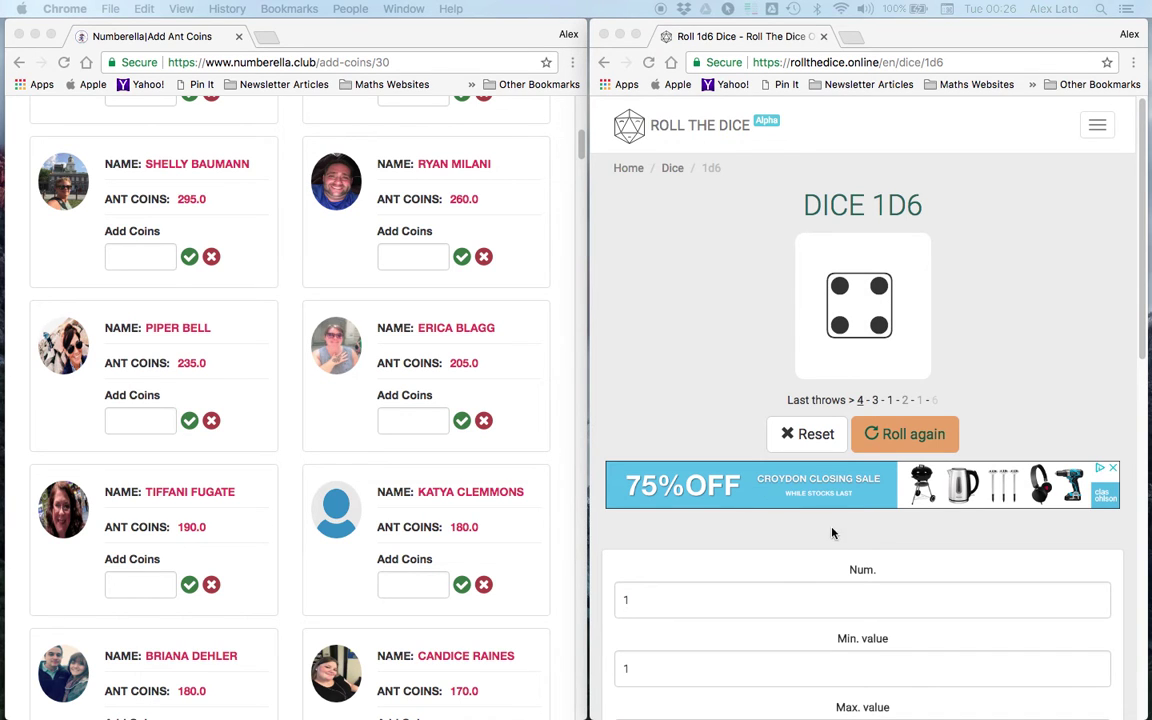
pyautogui.scroll(-5, 270, 408)
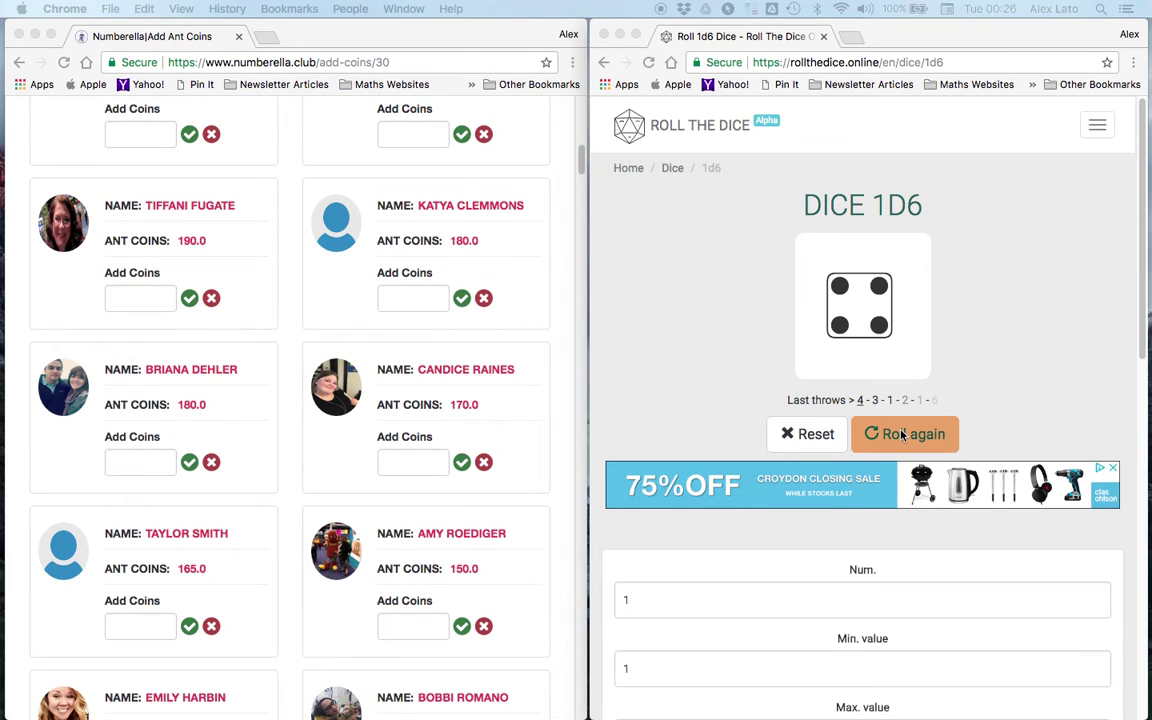
pyautogui.scroll(-1, 903, 433)
pyautogui.click(899, 393)
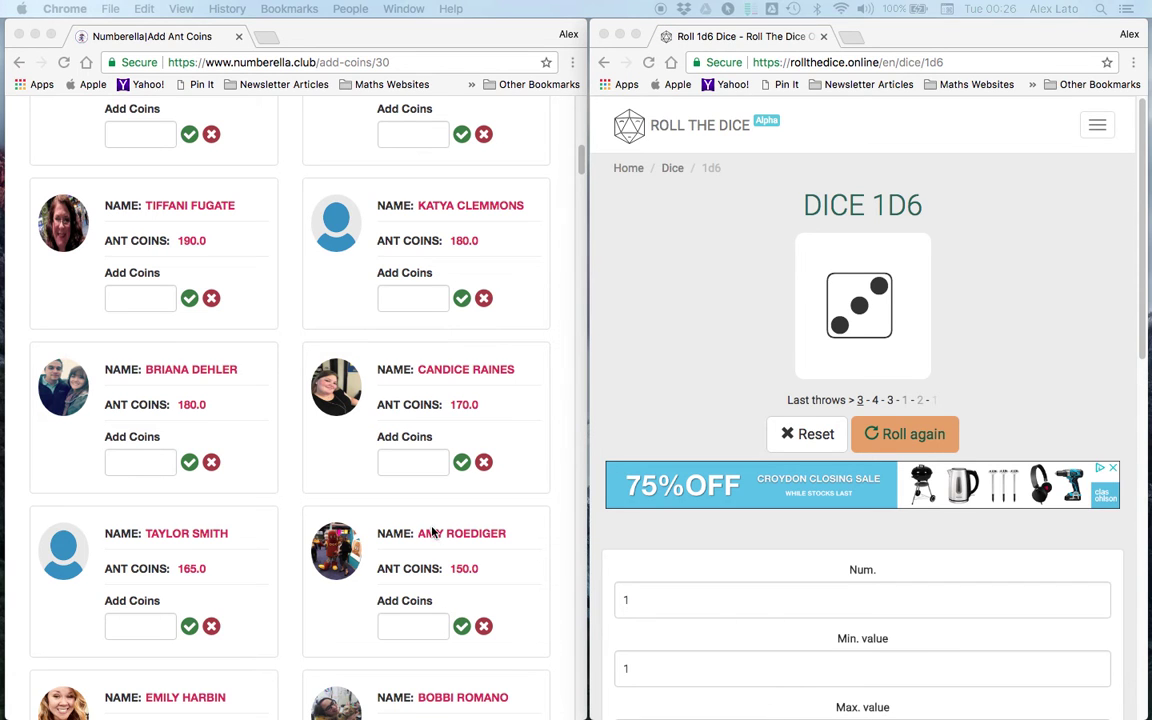
# Continue through the league list to the players with 145 and 140 ant coins, rolling the die two more times
pyautogui.scroll(-1, 432, 527)
pyautogui.scroll(-3, 470, 537)
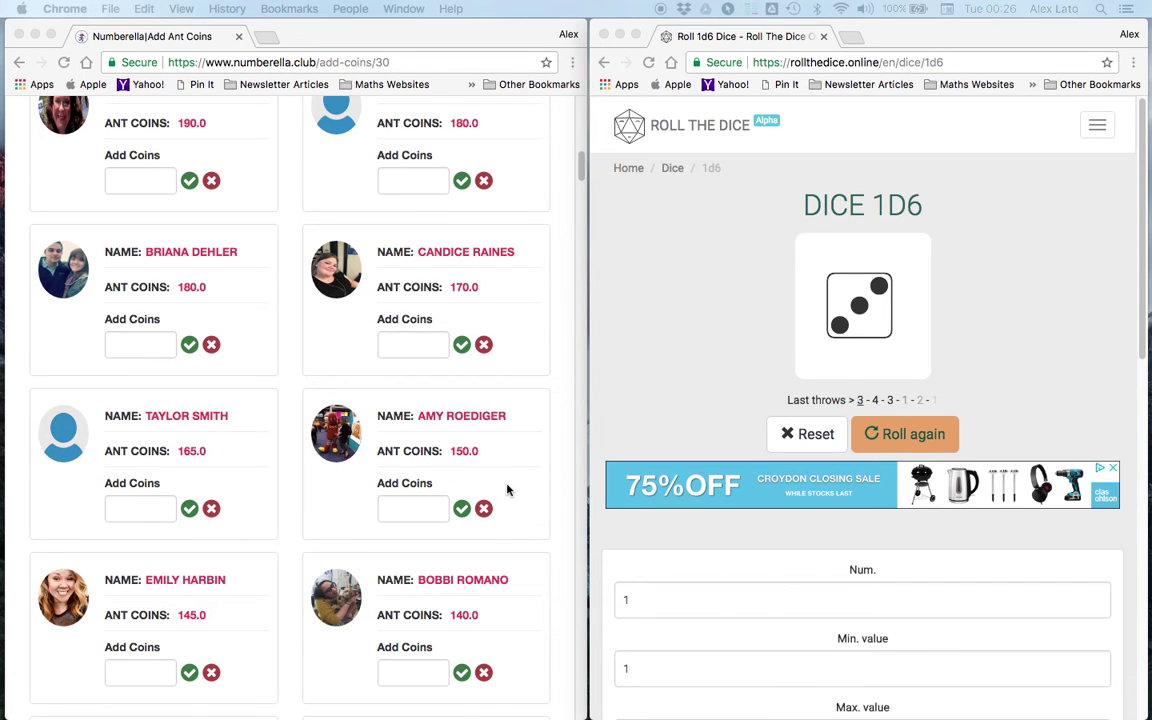
pyautogui.click(920, 435)
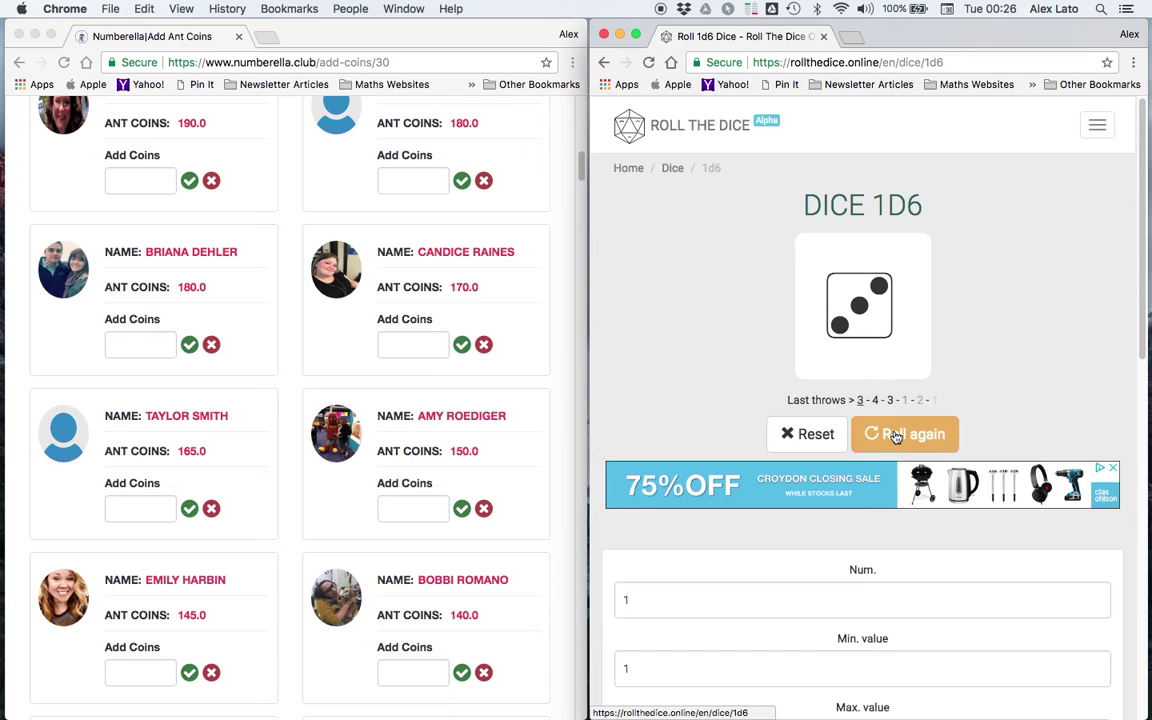
pyautogui.click(900, 437)
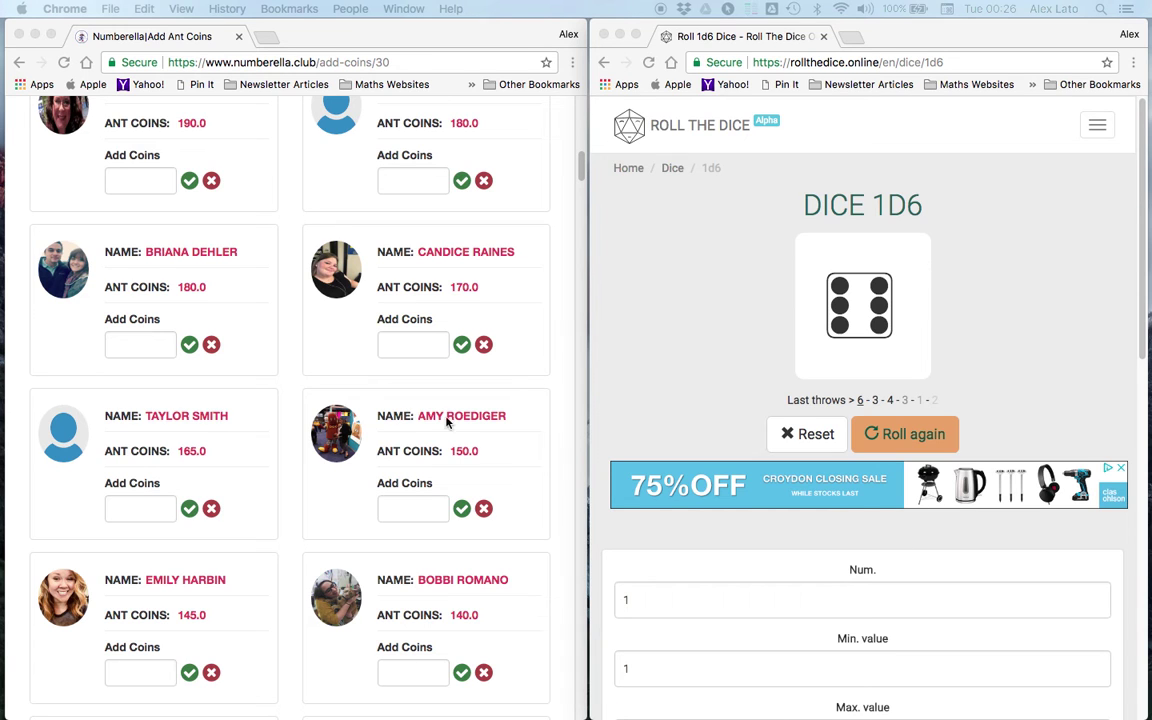
pyautogui.scroll(-2, 474, 451)
pyautogui.click(893, 436)
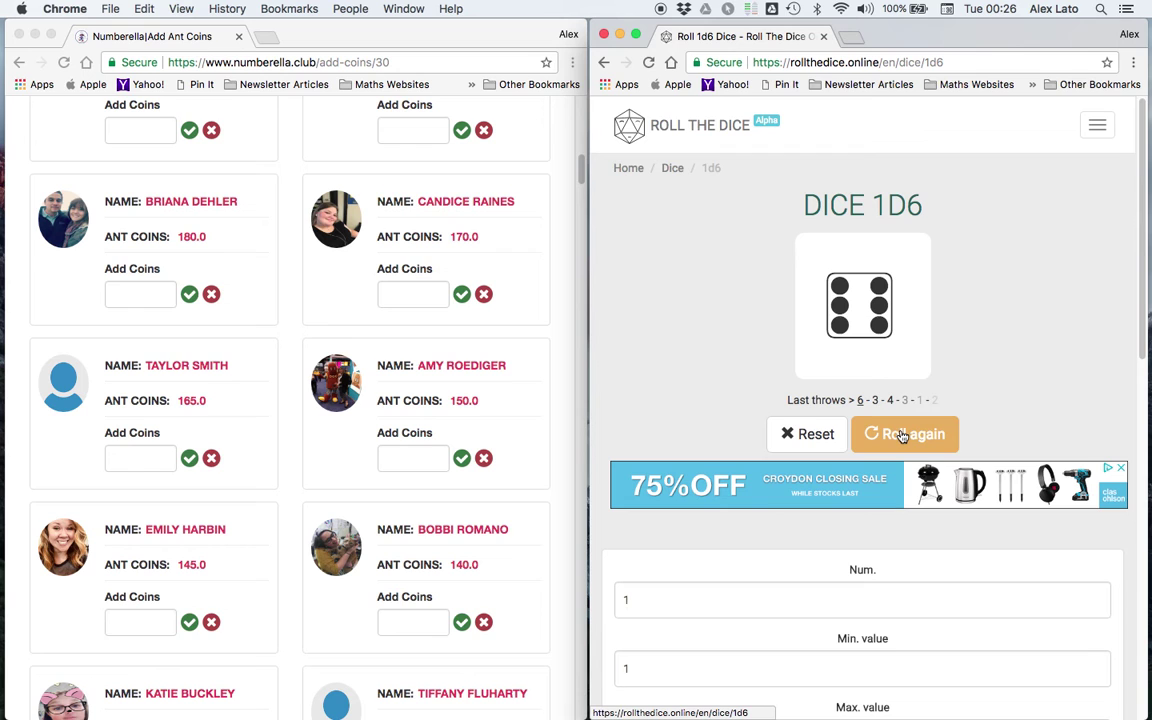
pyautogui.click(902, 436)
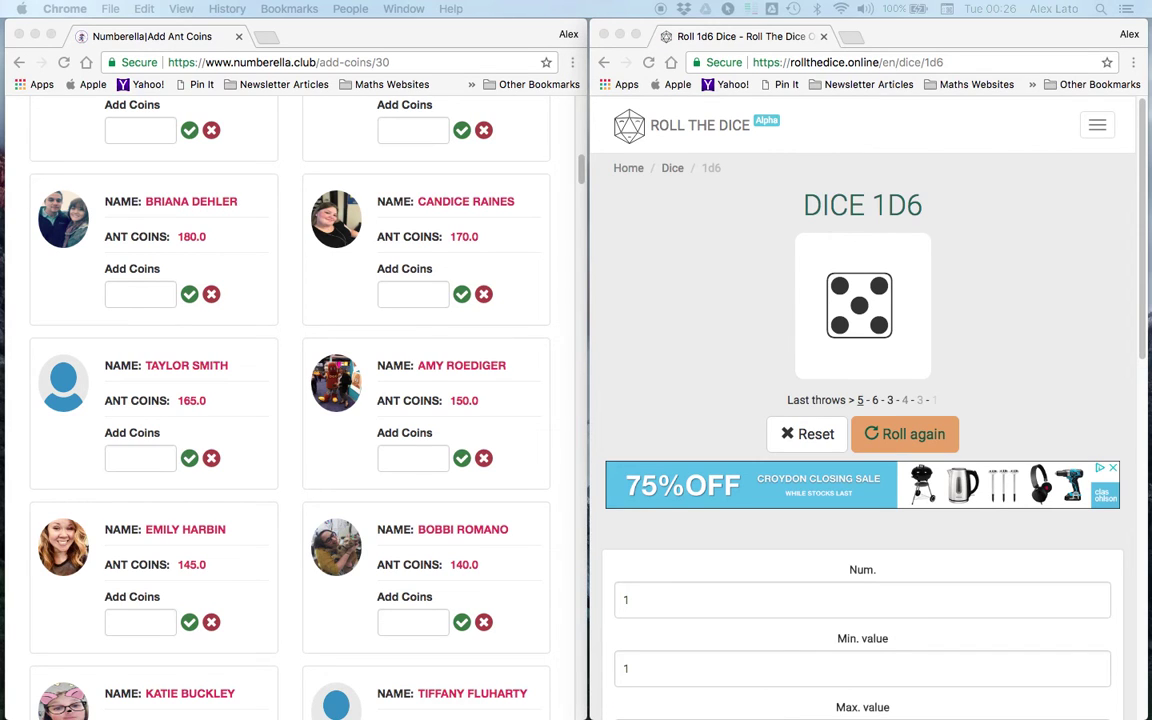
# Look through the lower-ranked league players down to those with 40 ant coins and roll the die two more times
pyautogui.scroll(-3, 470, 537)
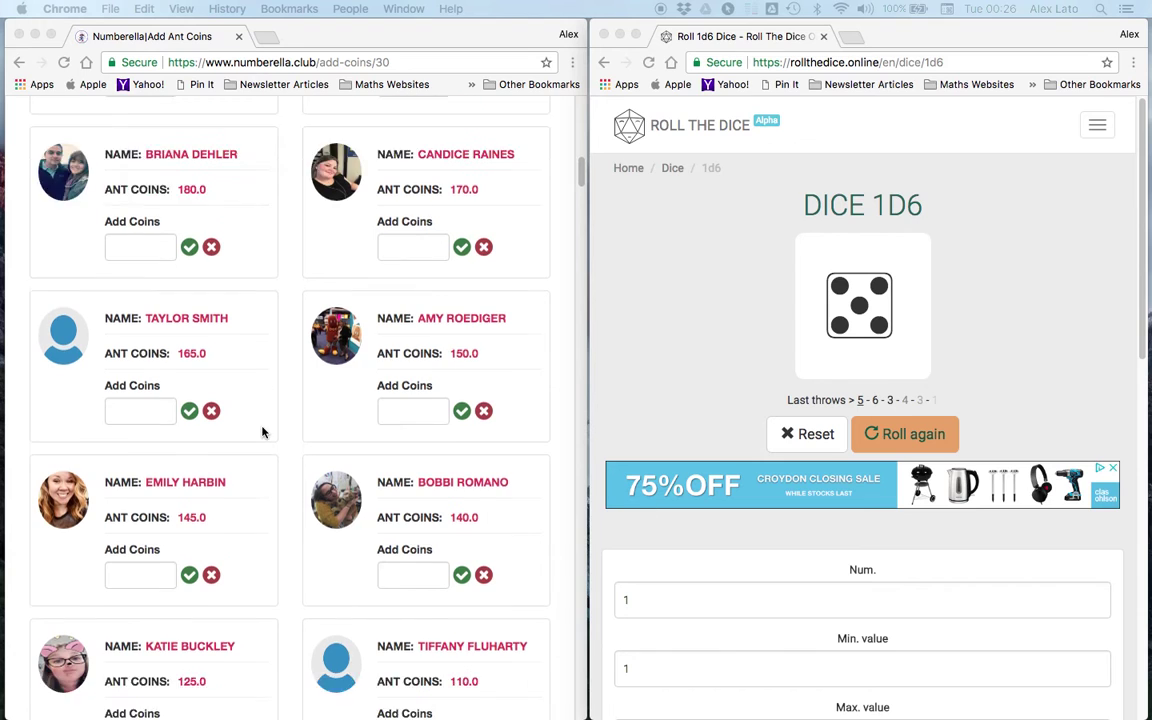
pyautogui.click(907, 437)
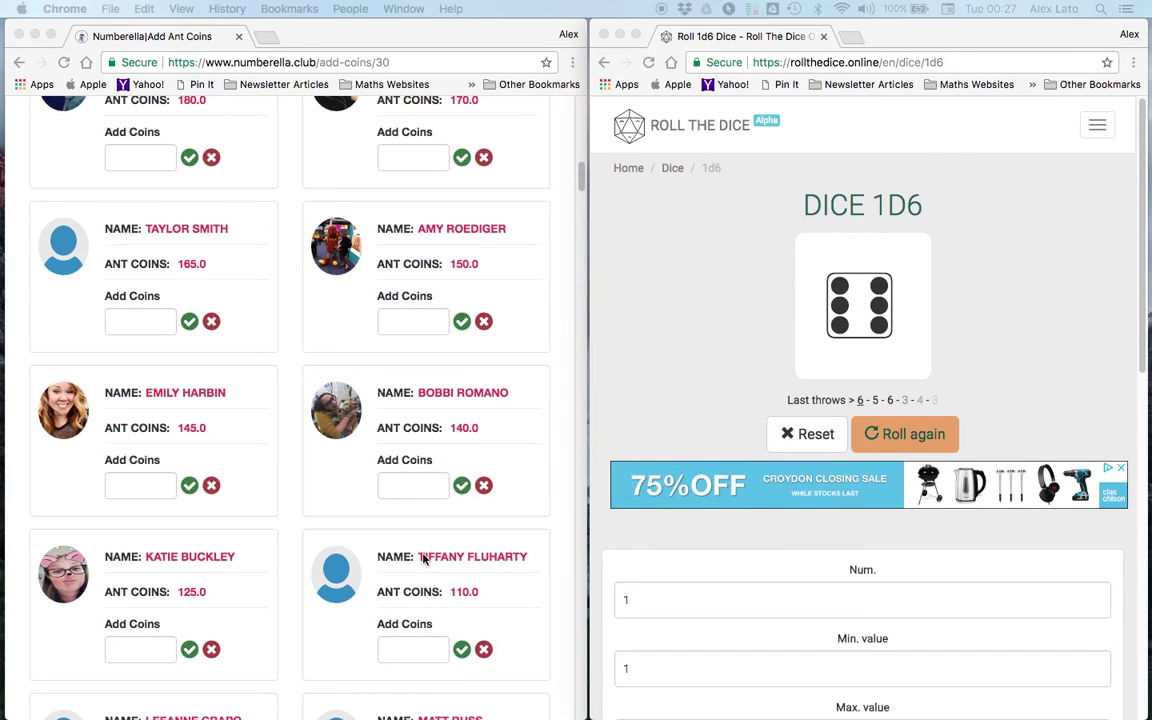
pyautogui.scroll(-8, 406, 474)
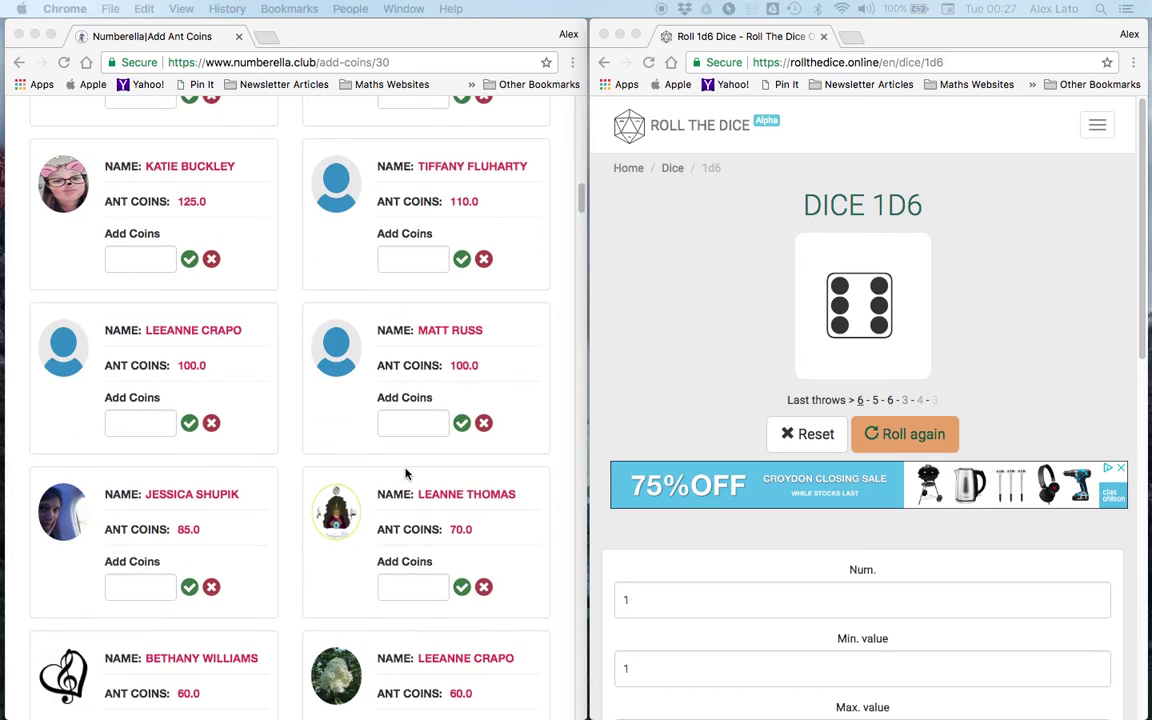
pyautogui.scroll(-2, 406, 474)
pyautogui.scroll(5, 406, 474)
pyautogui.scroll(-10, 406, 474)
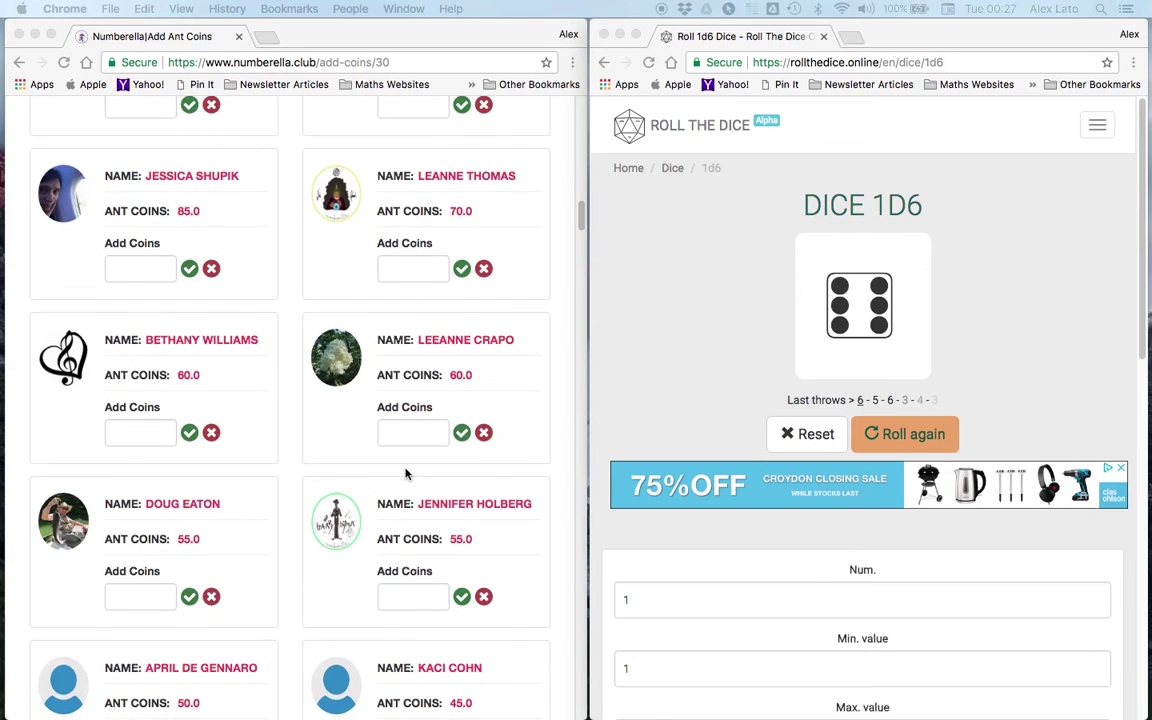
pyautogui.scroll(-10, 406, 474)
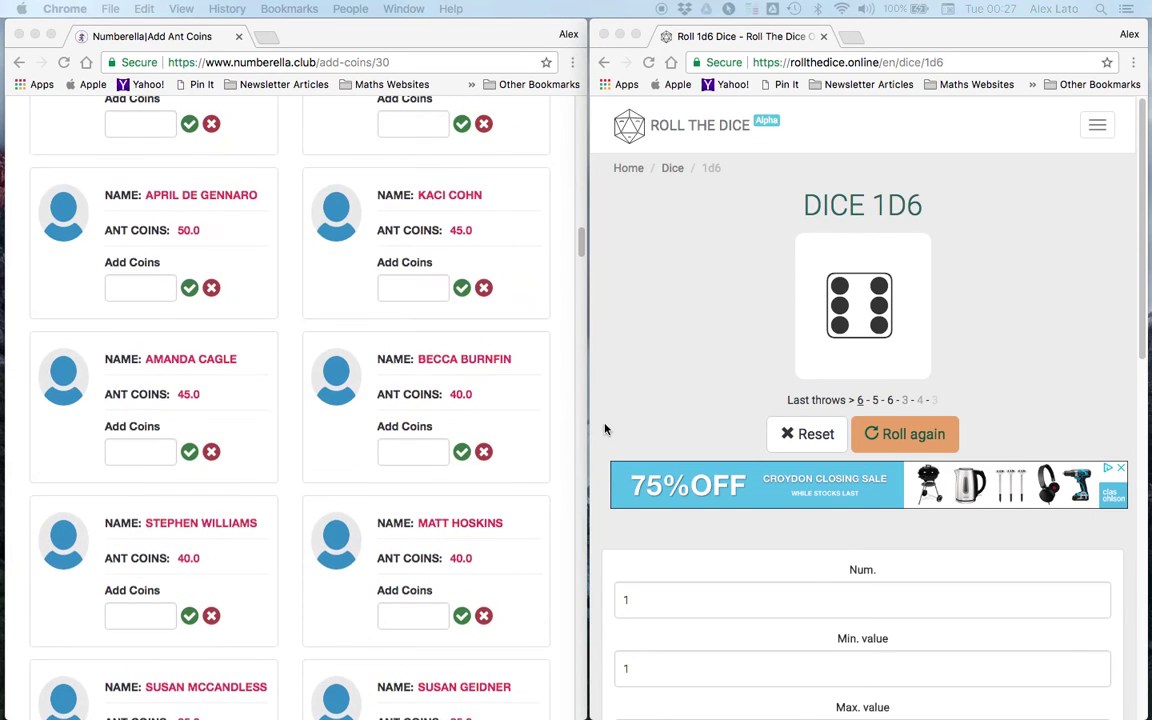
pyautogui.click(907, 432)
pyautogui.click(899, 435)
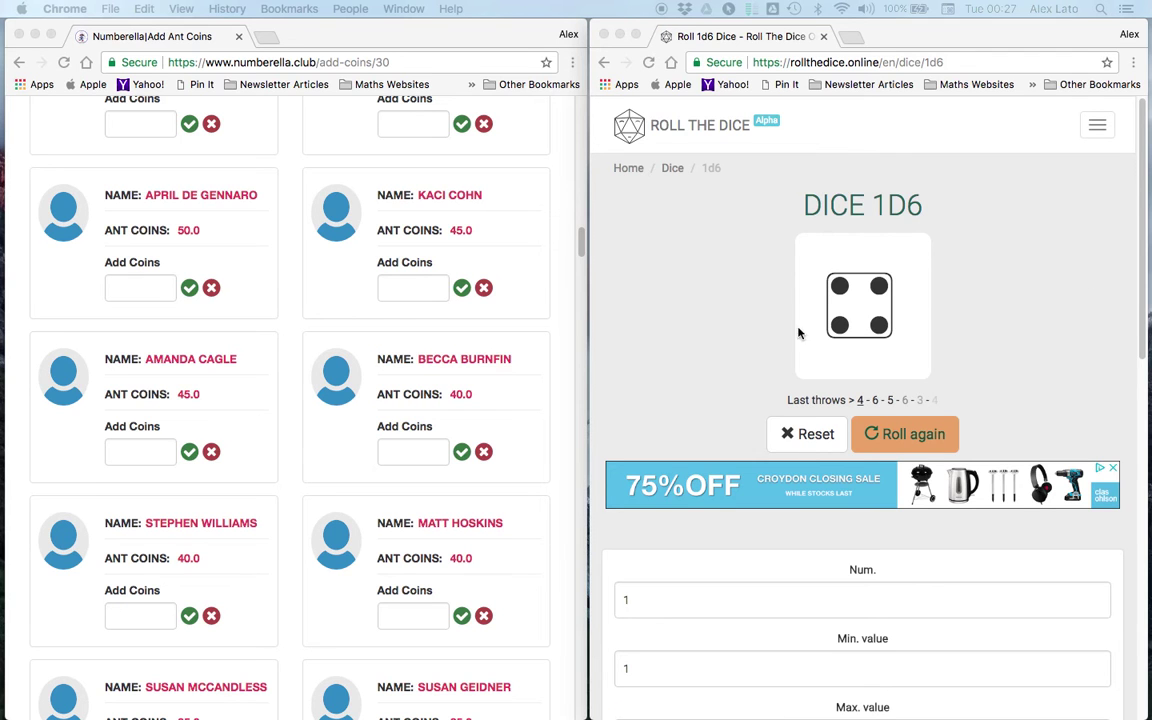
# Return to the start of the Add Ant Coins player list
pyautogui.scroll(5, 270, 283)
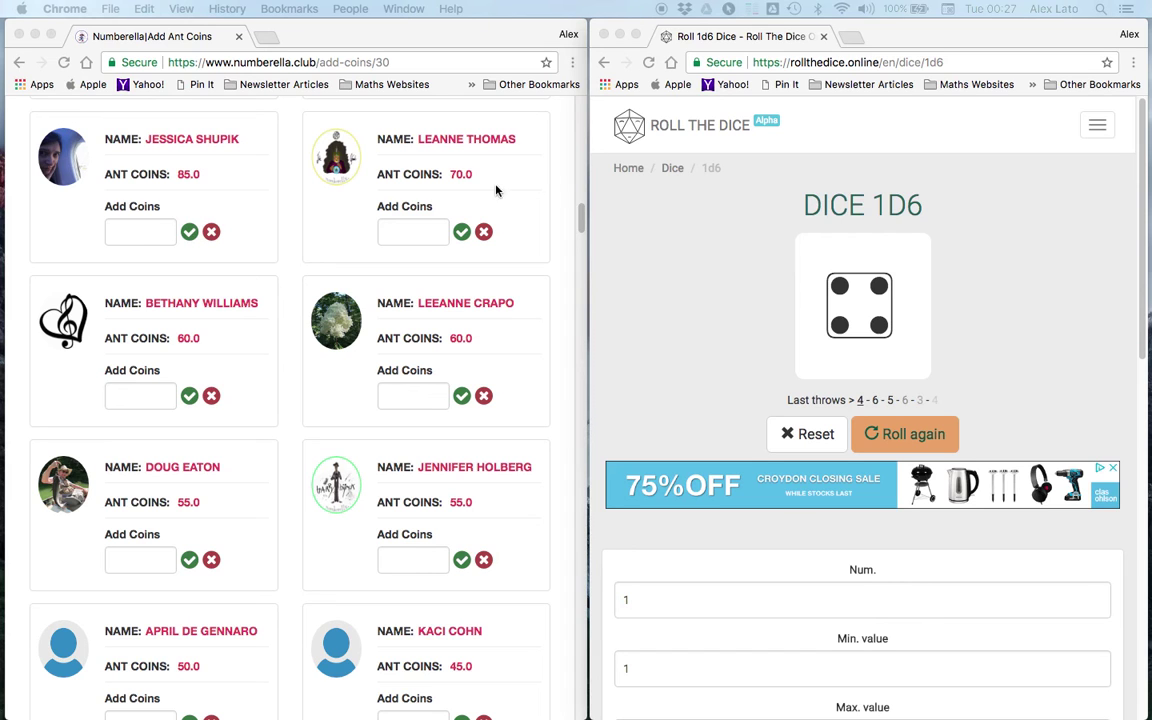
pyautogui.moveTo(585, 213); pyautogui.dragTo(586, 132)
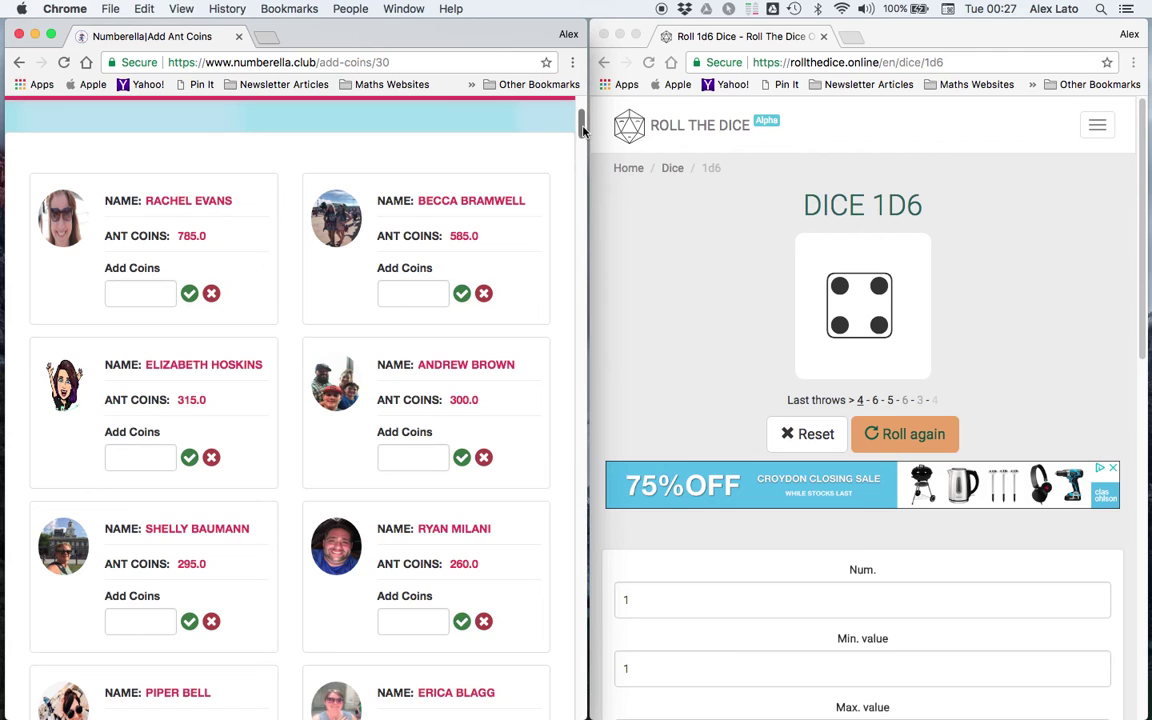
pyautogui.moveTo(586, 125)
pyautogui.mouseDown()
pyautogui.moveTo(586, 115)
pyautogui.moveTo(585, 150)
pyautogui.moveTo(583, 112)
pyautogui.moveTo(582, 136)
pyautogui.moveTo(580, 125)
pyautogui.mouseUp()
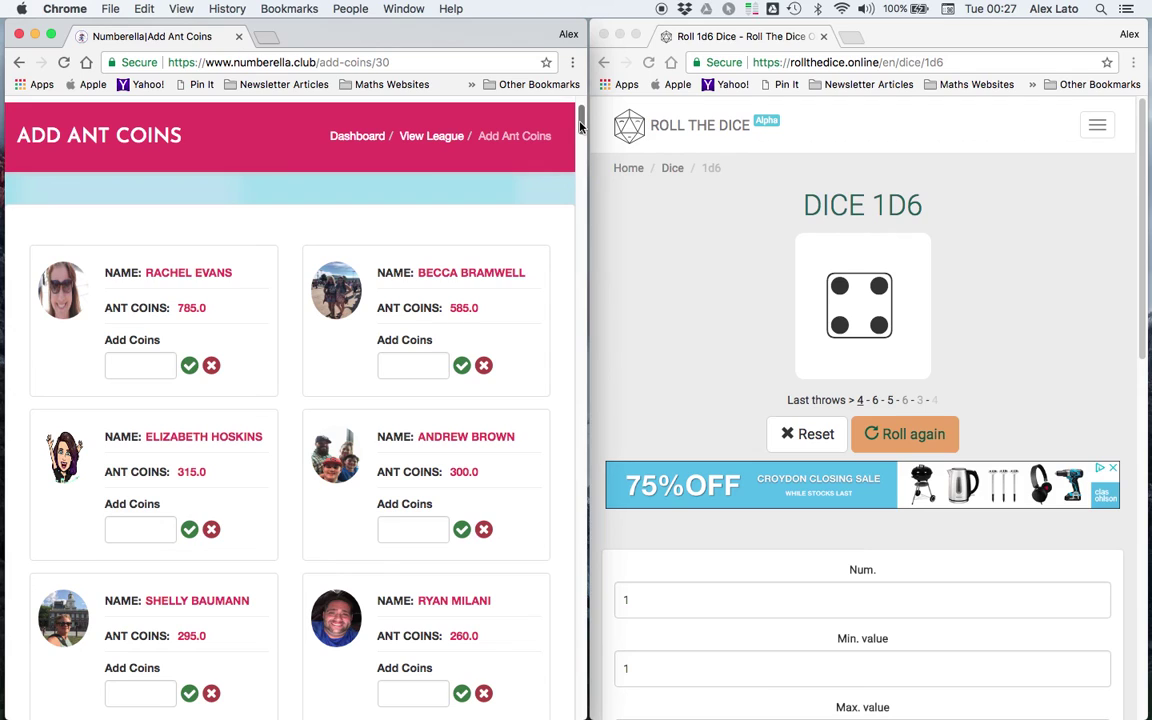